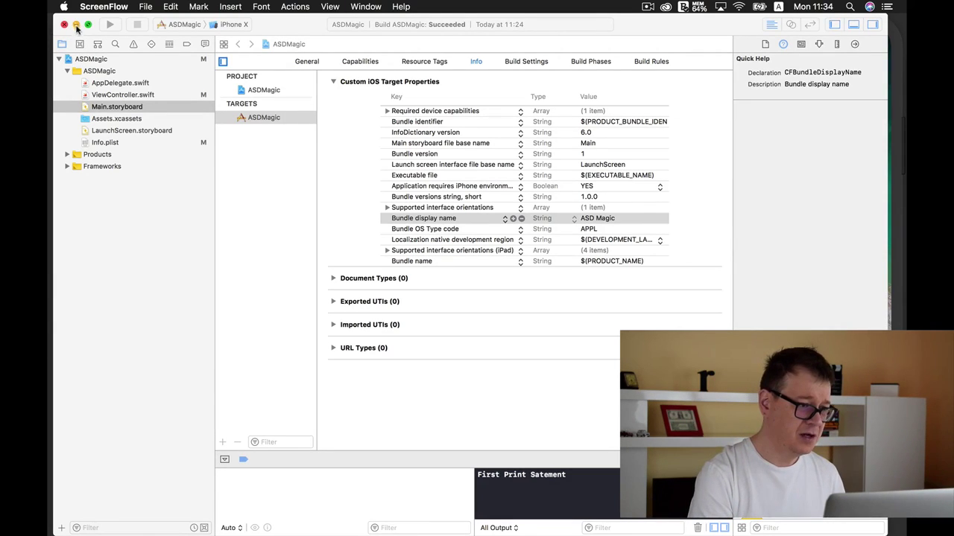
Create a public GitHub remote for the project with repository name ASDMagic and remote name origin.
left_click(121, 223)
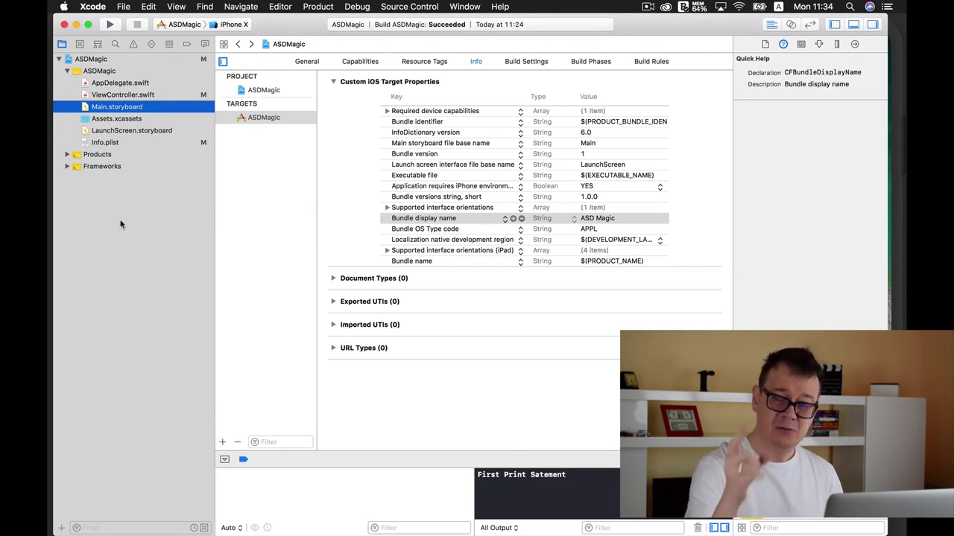
left_click(406, 7)
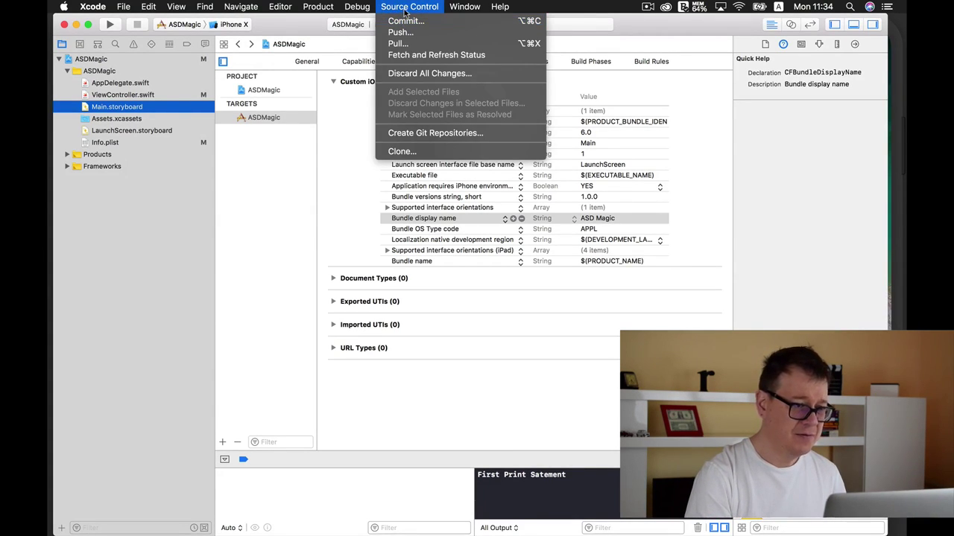
left_click(406, 7)
left_click(79, 43)
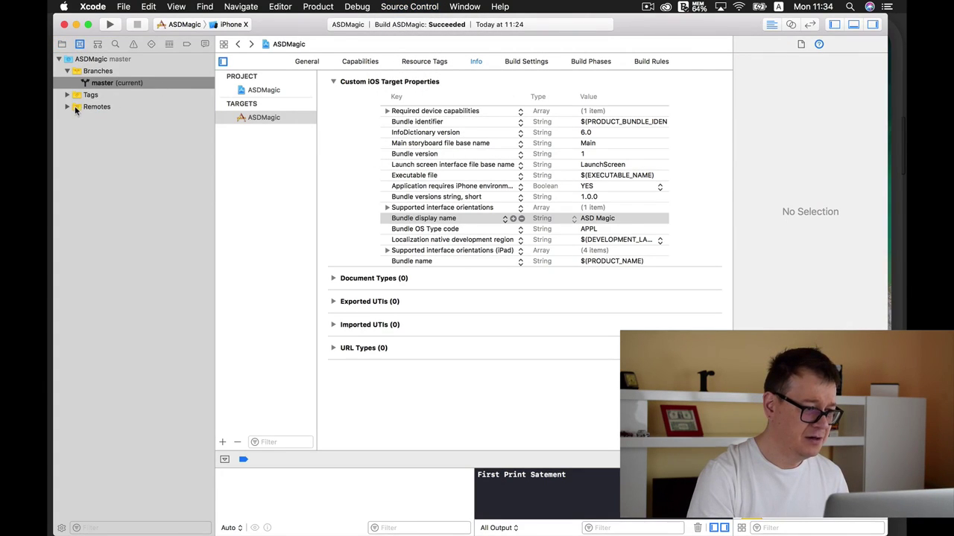
double_click(112, 108)
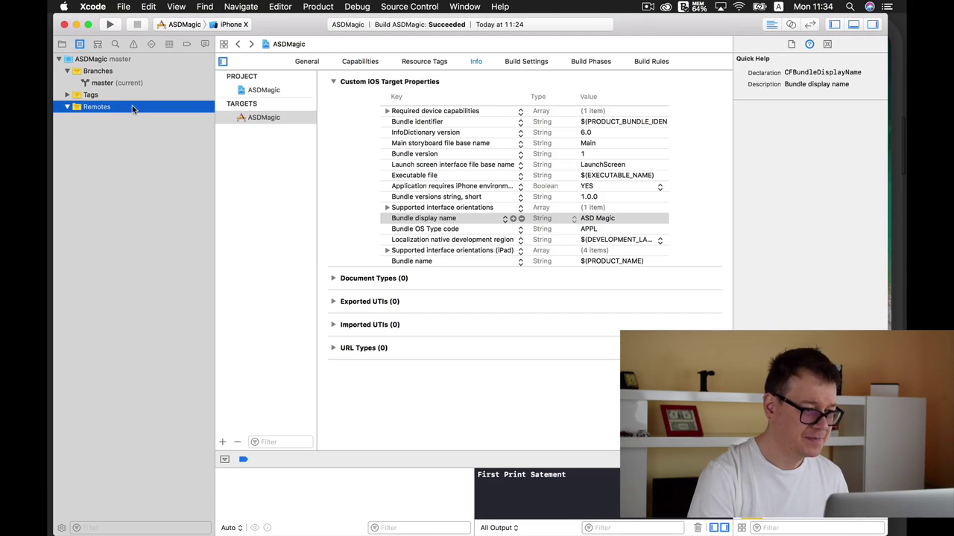
right_click(132, 108)
left_click(236, 184)
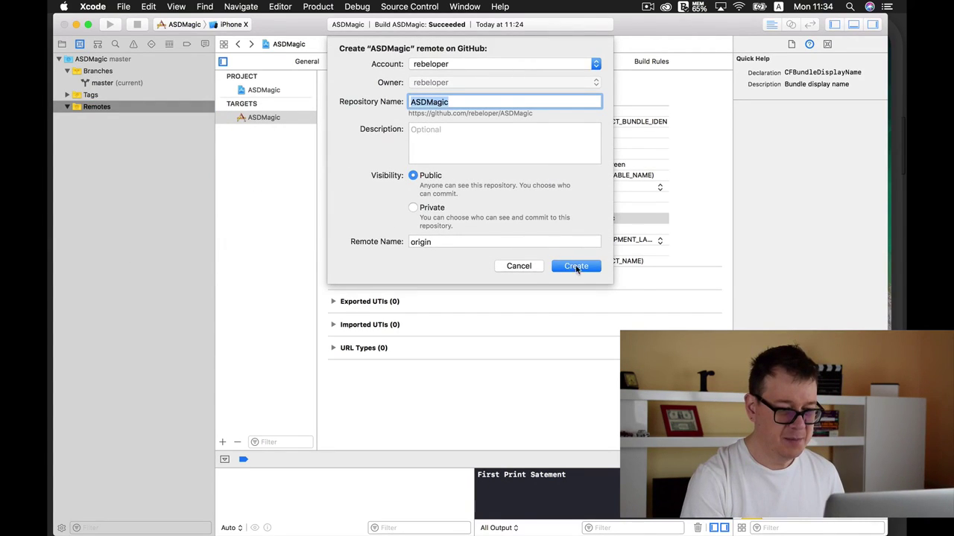
left_click(576, 267)
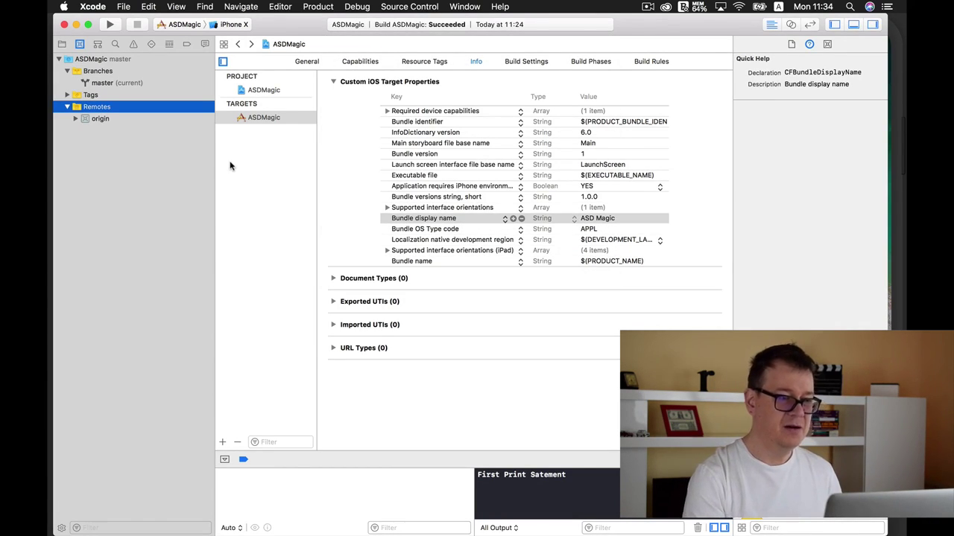
Commit all modified project files with the message "first changes" and push them to origin/master.
left_click(62, 45)
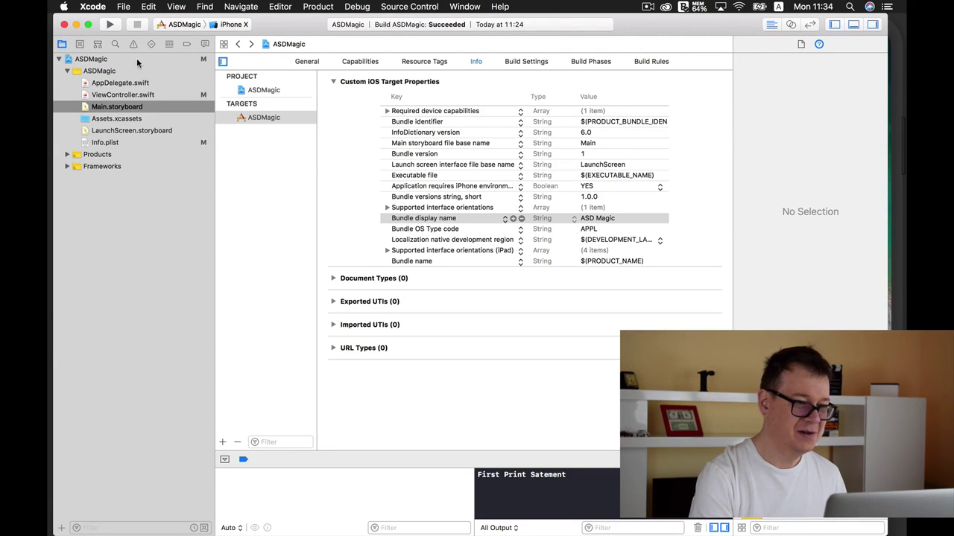
left_click(415, 7)
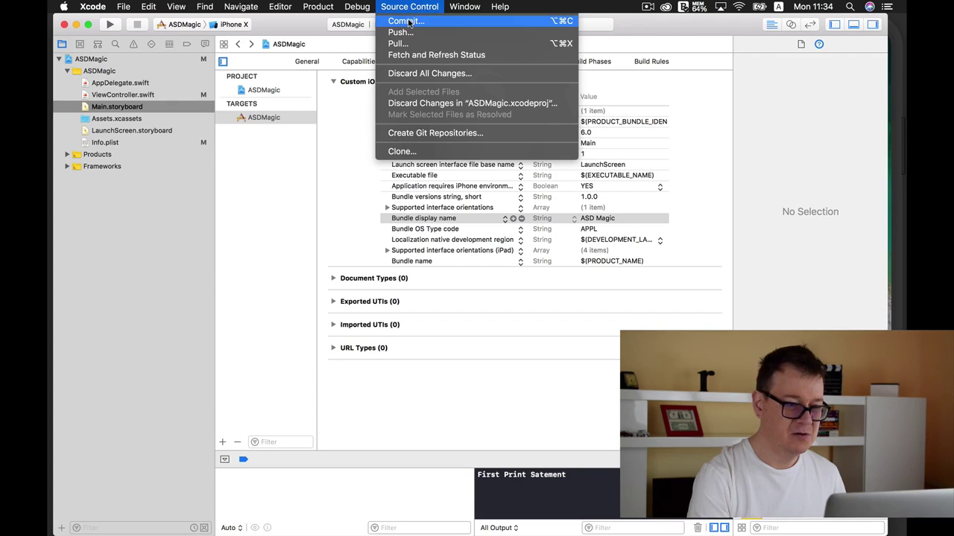
left_click(408, 22)
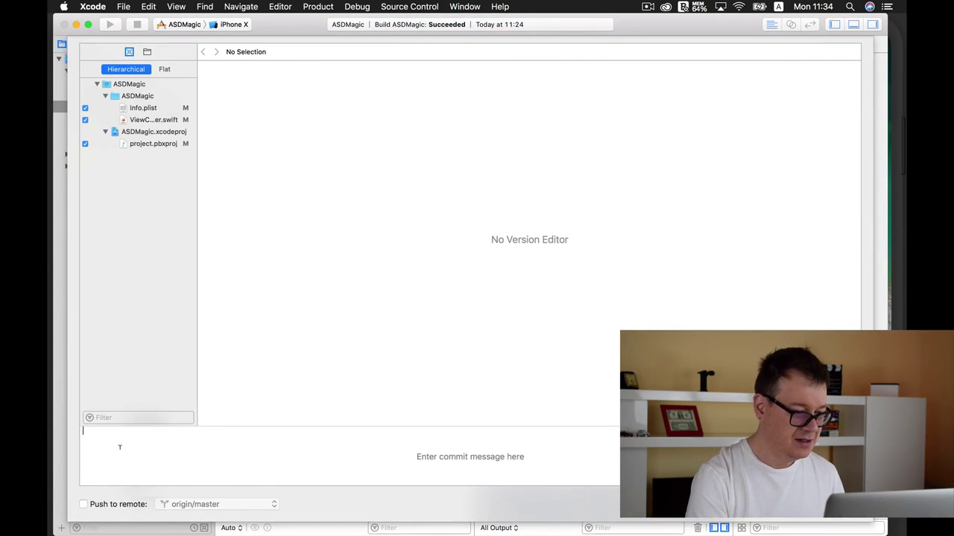
type("first changes")
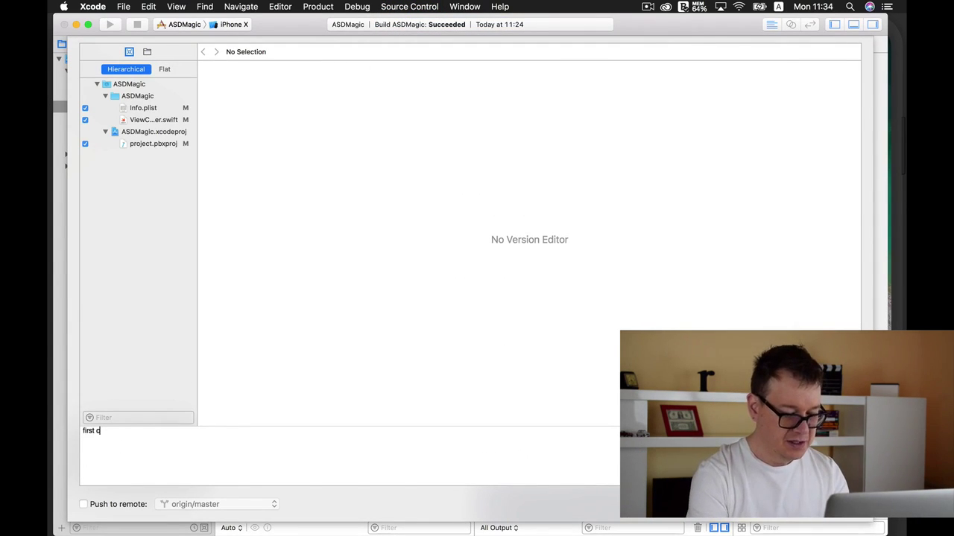
left_click(107, 506)
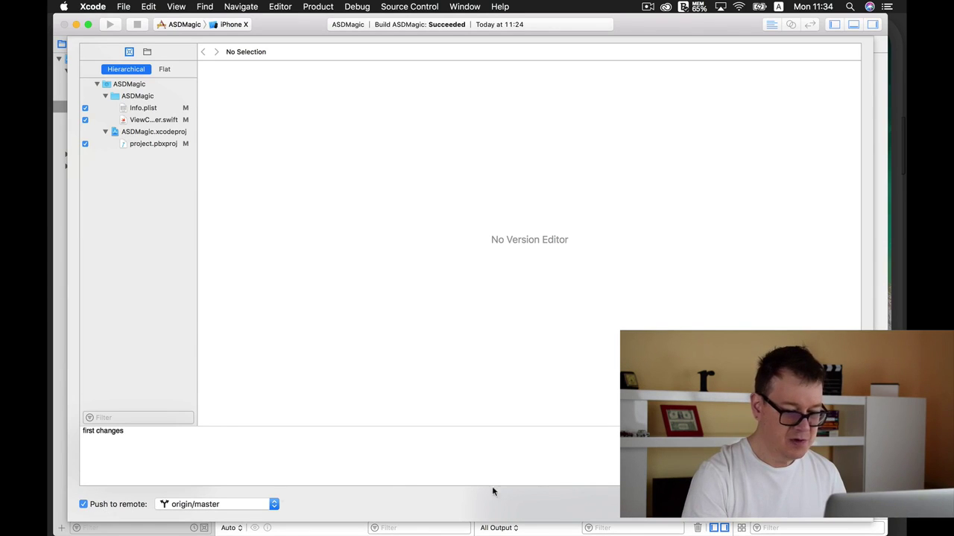
key("Return")
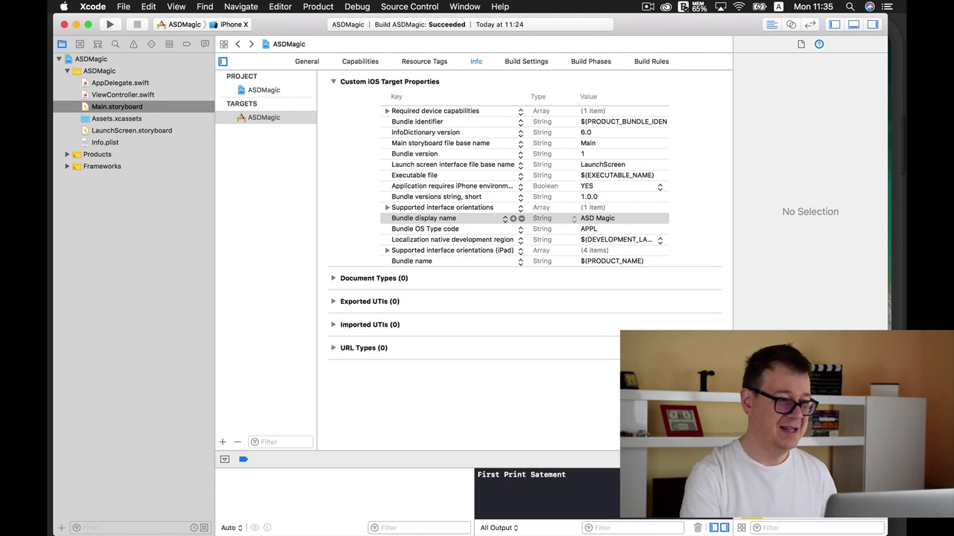
Minimize the Xcode project, switch to Chrome and open developer.apple.com.
left_click(77, 25)
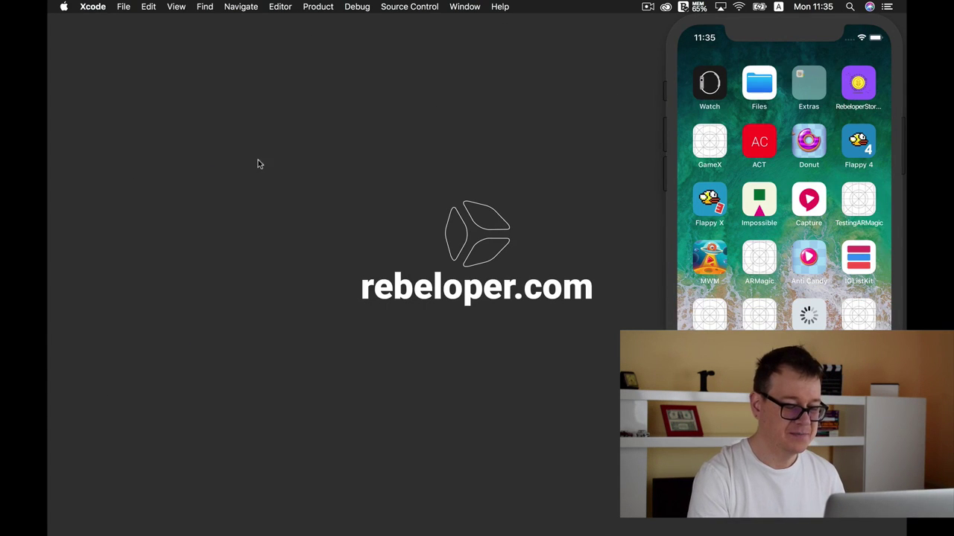
mouse_move(48, 228)
left_click(68, 167)
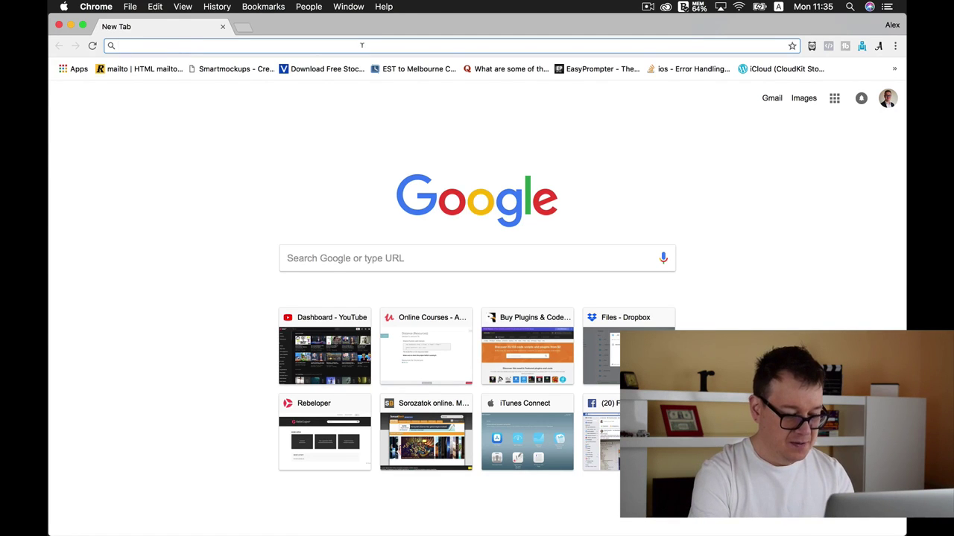
type("developer.apple.com")
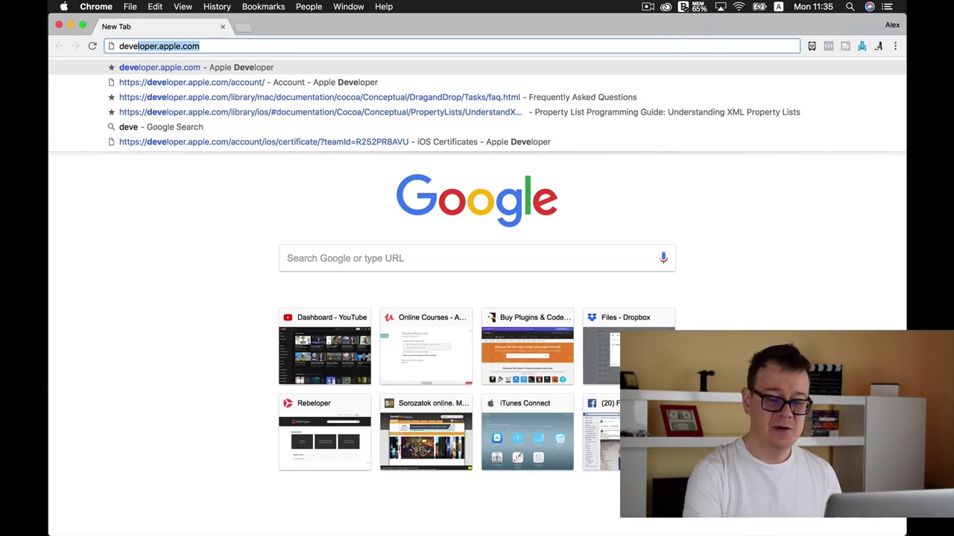
key("Return")
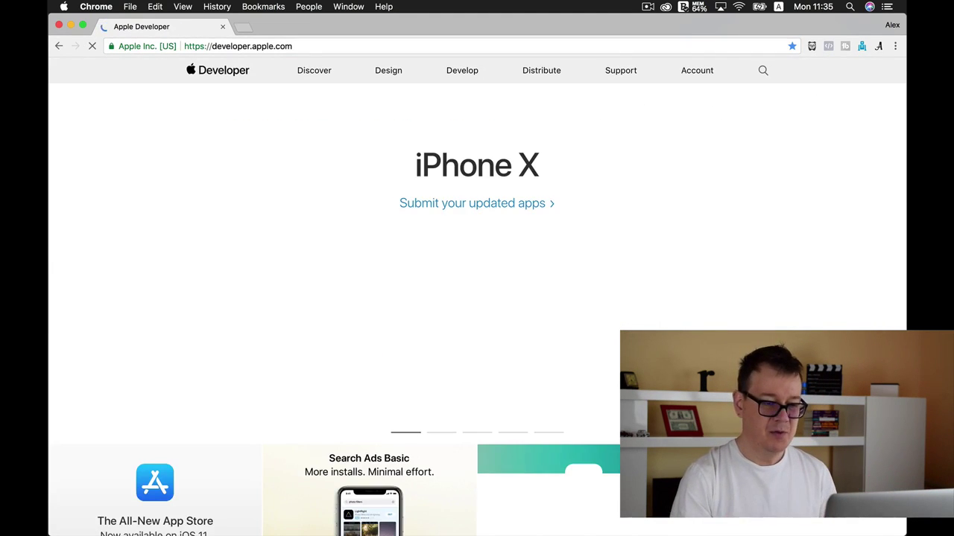
Sign in to the Apple Developer account with the prefilled credentials and open Certificates, Identifiers & Profiles.
left_click(694, 72)
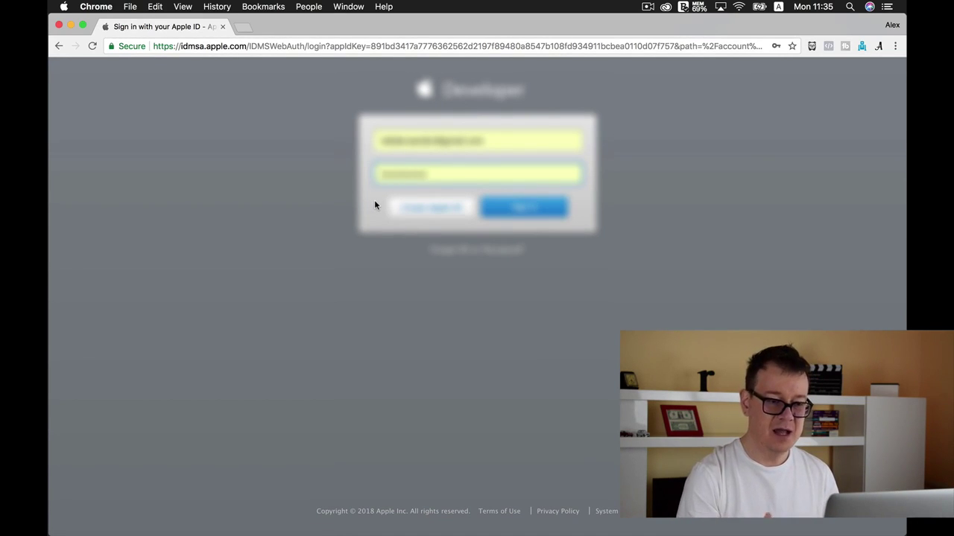
left_click(536, 209)
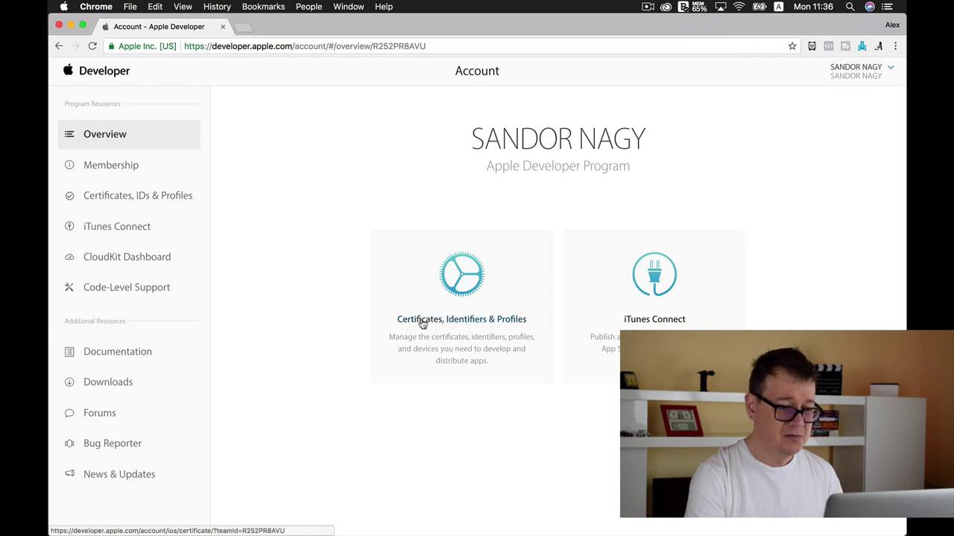
left_click(462, 320)
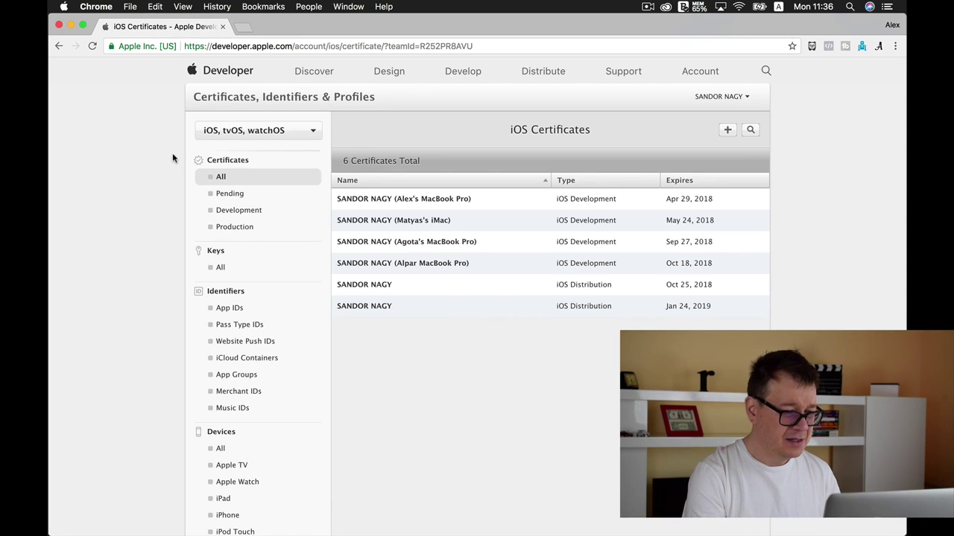
List the iOS App IDs and search them for ASD.
left_click(237, 309)
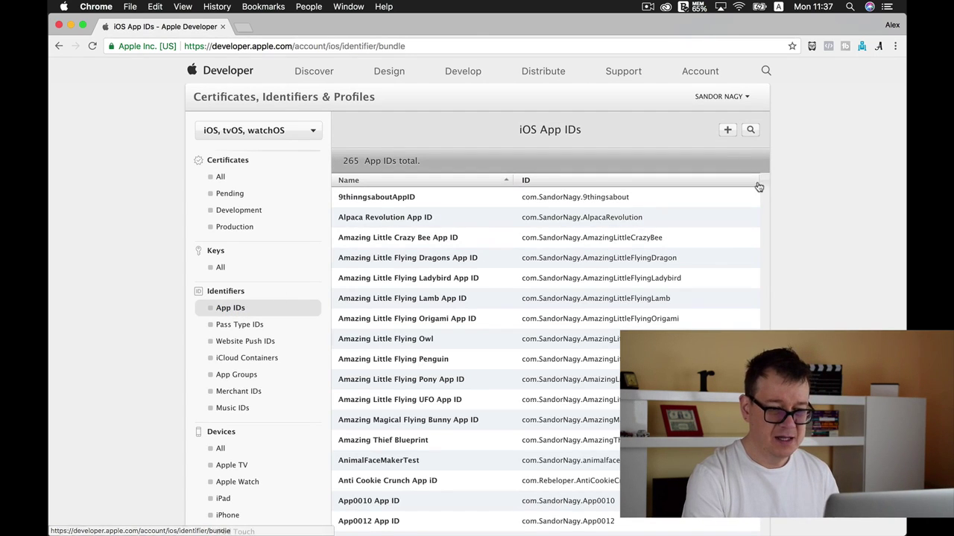
left_click(751, 132)
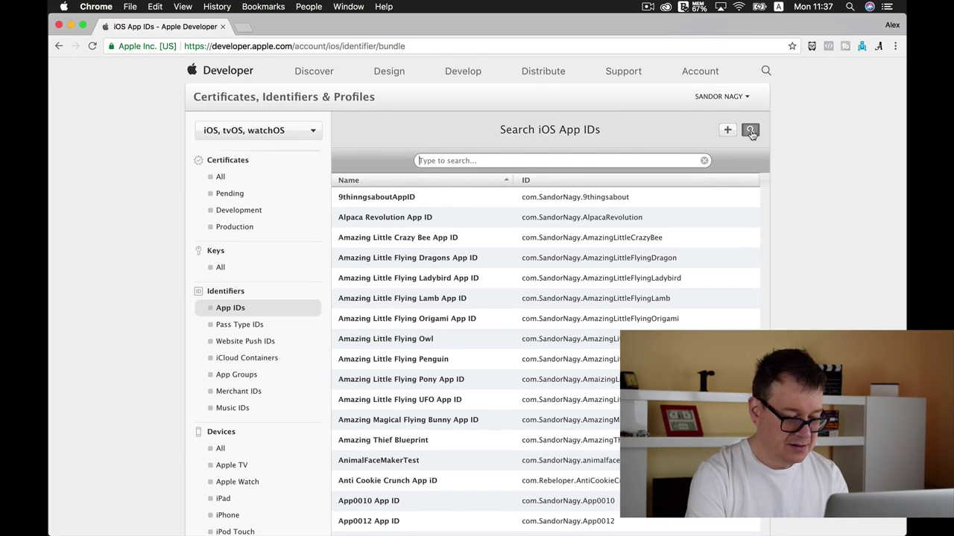
type("A")
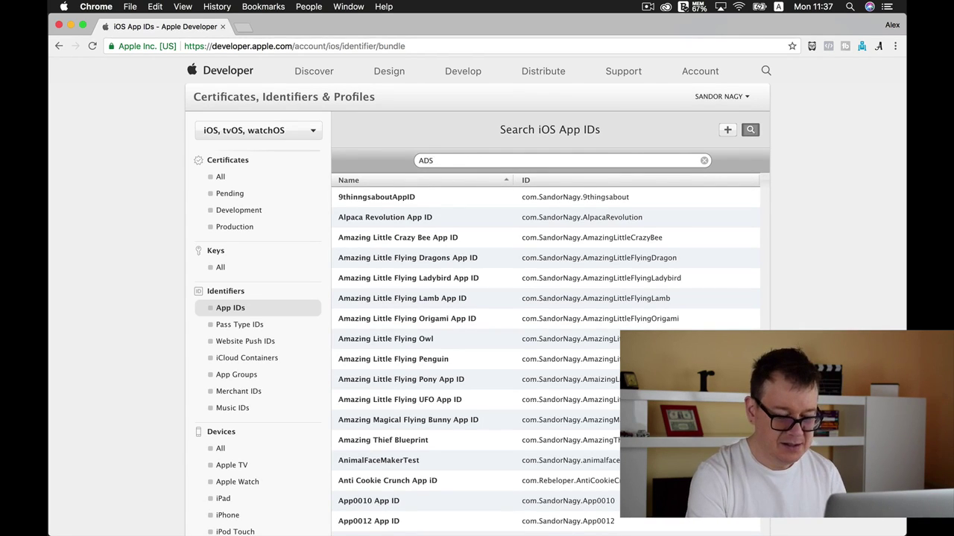
type("DS")
key("BackSpace")
key("BackSpace")
type("SD")
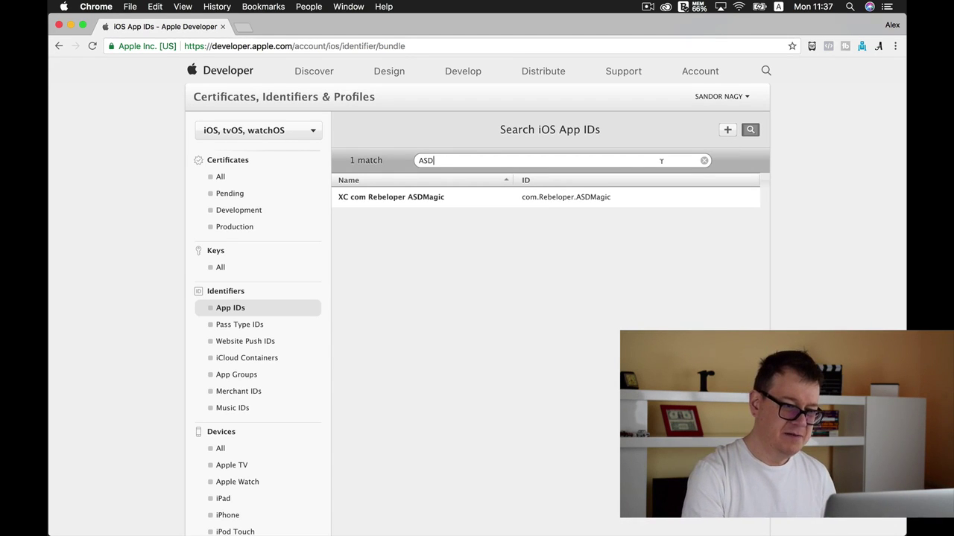
Expand the ASDMagic App ID and examine which application services are enabled for development and distribution.
left_click(411, 198)
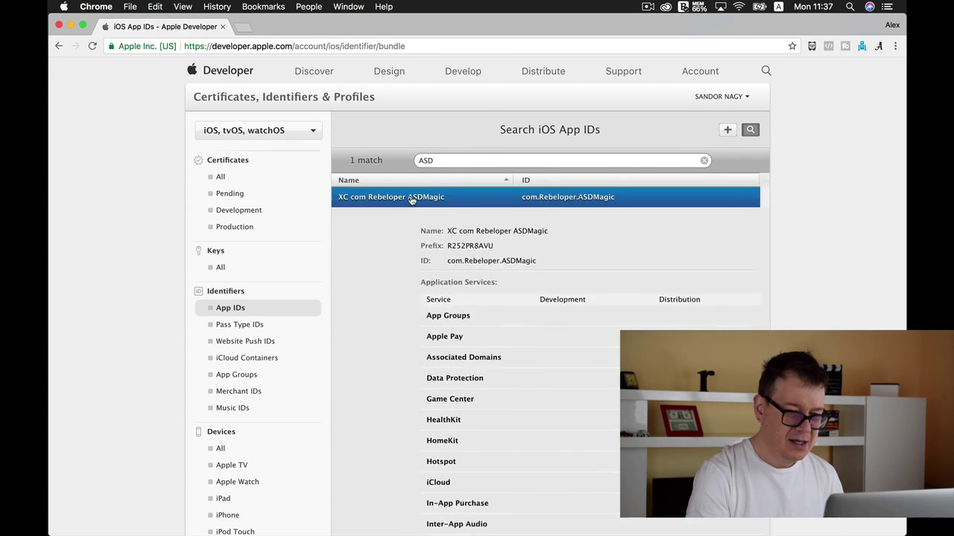
scroll(409, 194, "down", 3)
scroll(366, 188, "up", 1)
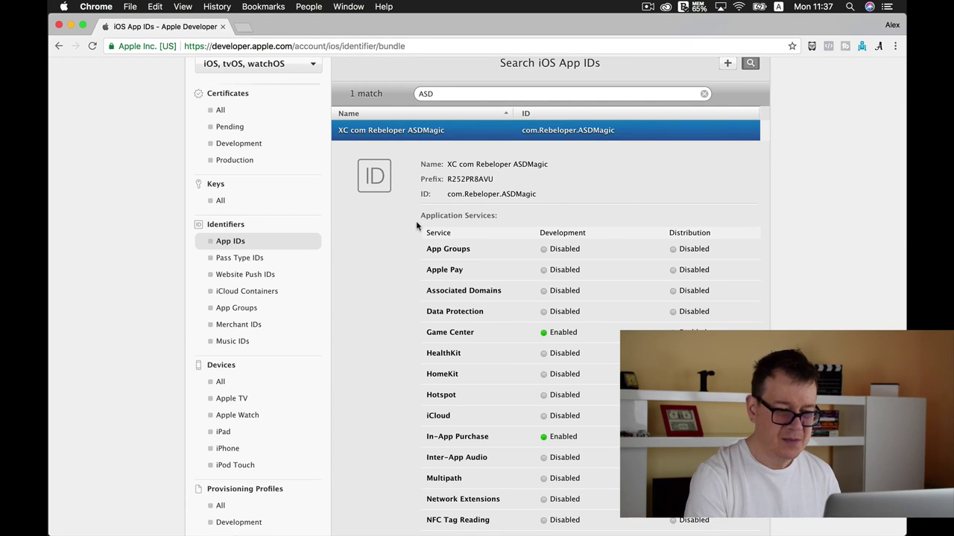
scroll(400, 246, "down", 3)
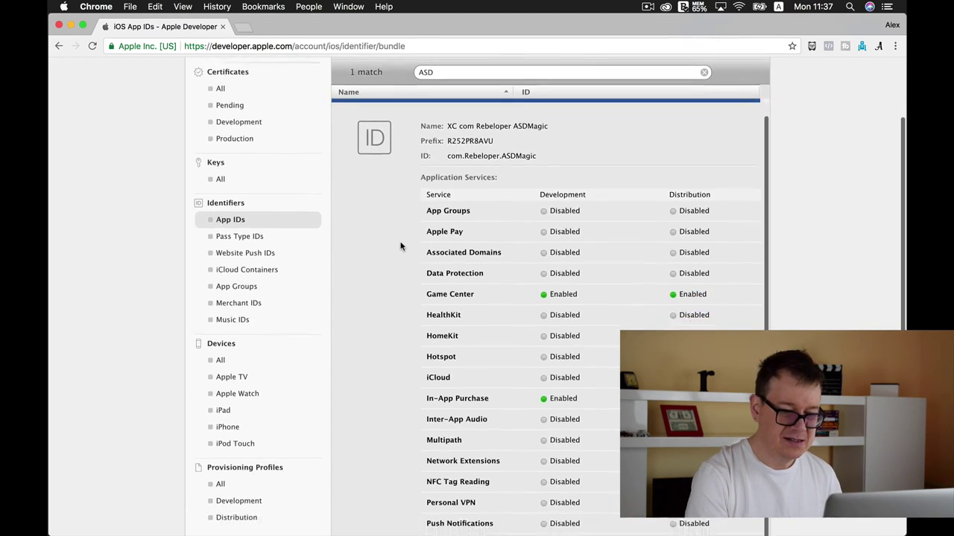
scroll(400, 246, "down", 2)
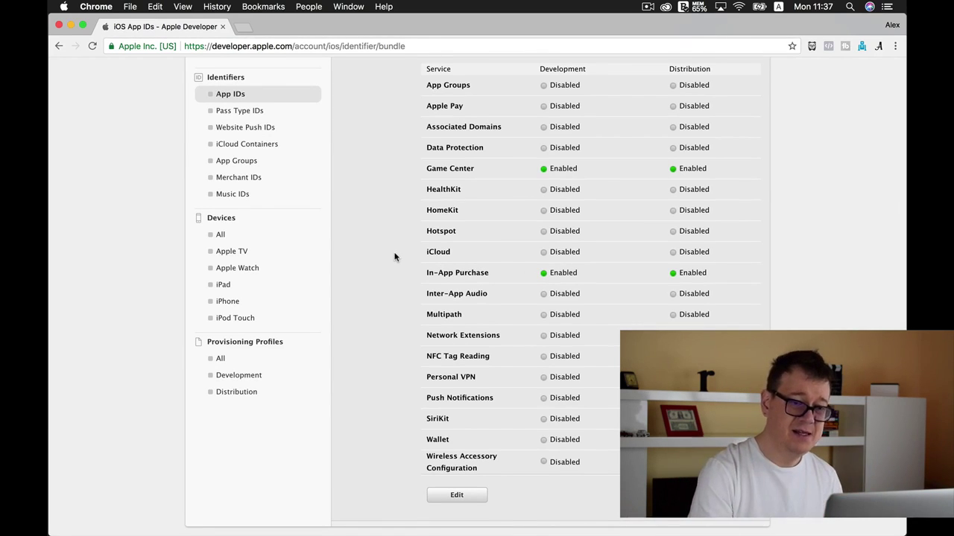
scroll(395, 257, "up", 3)
scroll(395, 257, "up", 2)
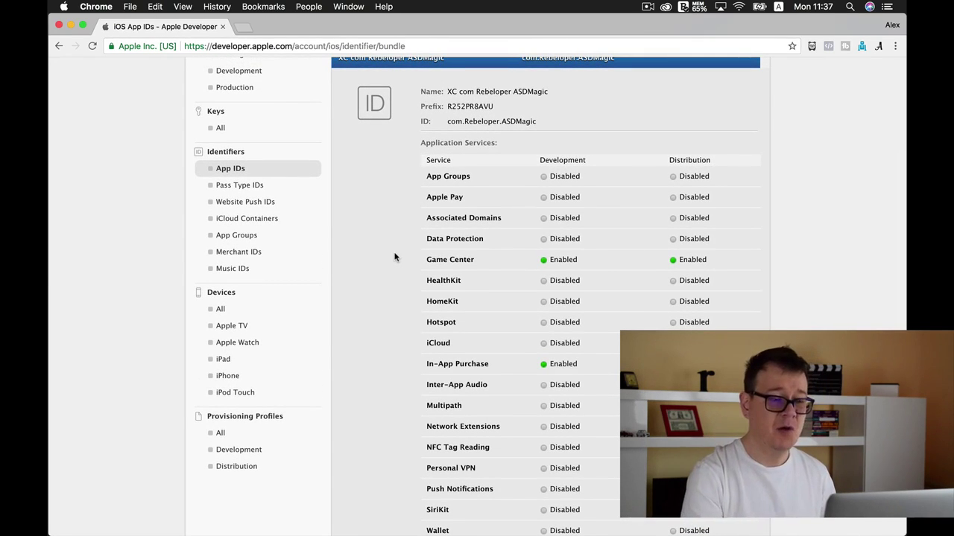
scroll(395, 257, "up", 5)
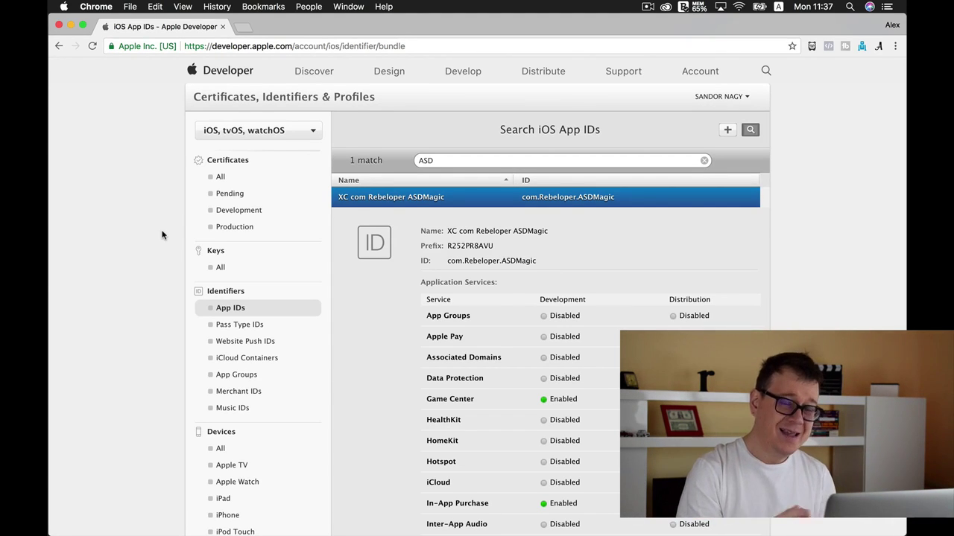
Start adding a new iOS certificate from the full certificate list and review the development and production certificate types.
left_click(221, 179)
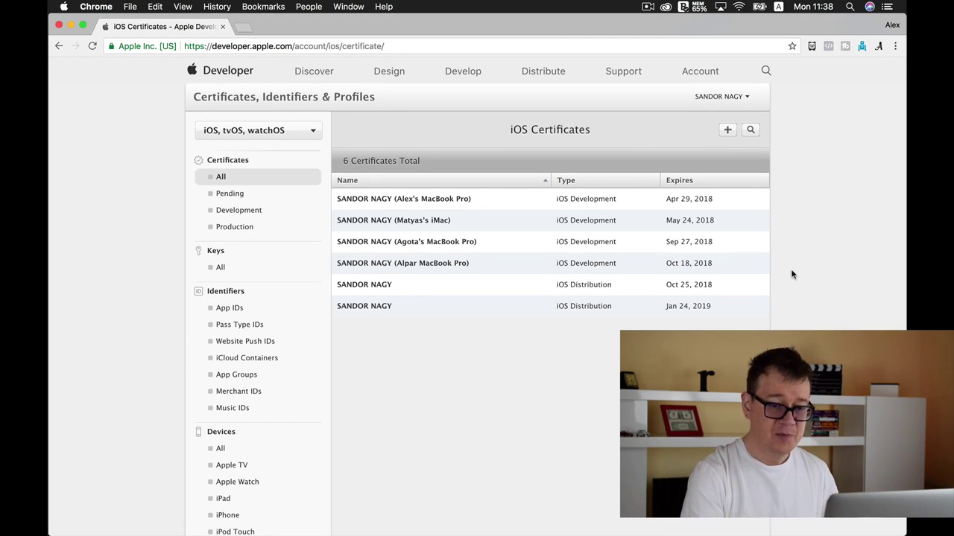
left_click(728, 131)
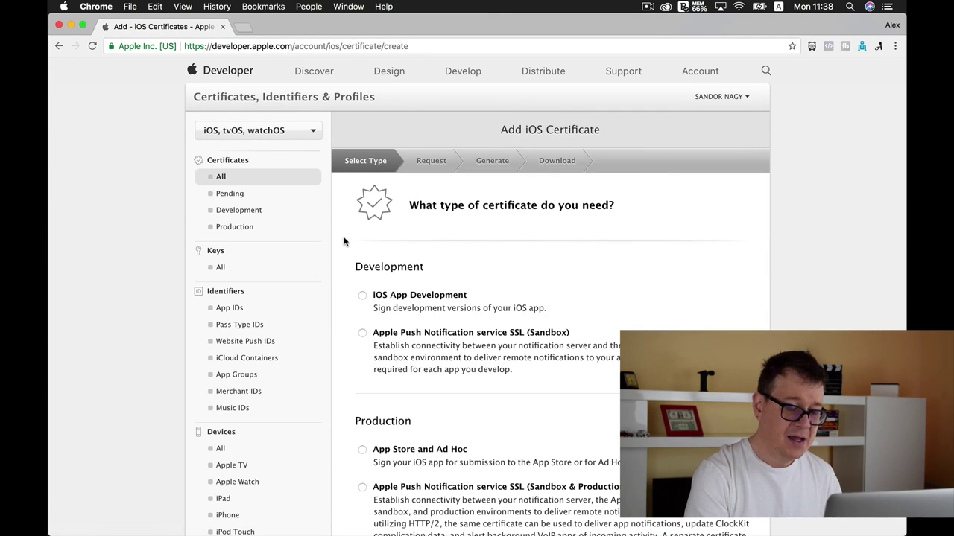
scroll(343, 240, "down", 2)
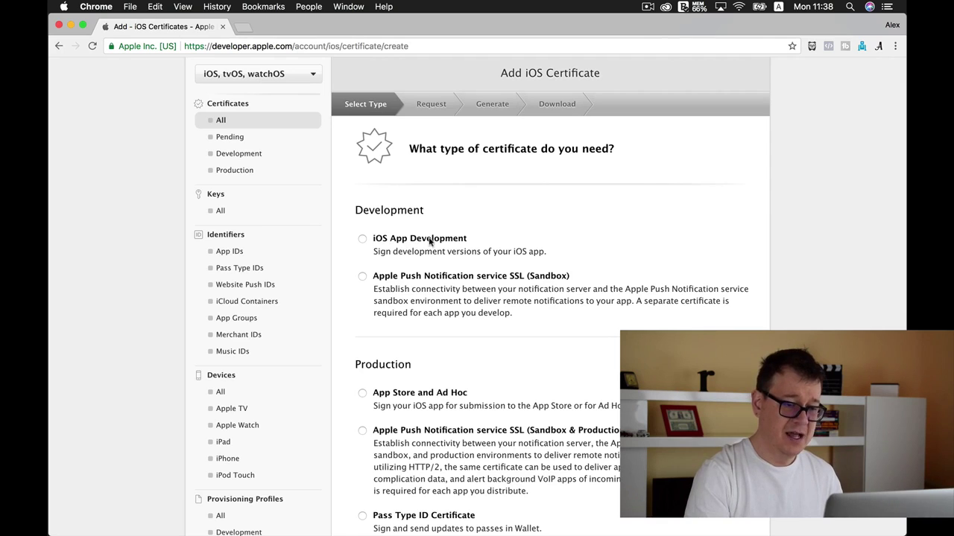
scroll(344, 272, "down", 1)
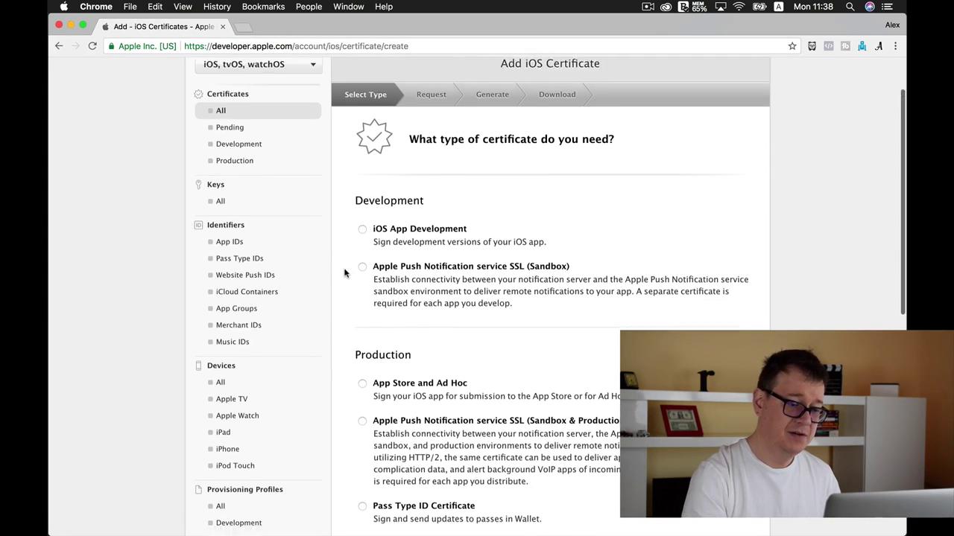
scroll(344, 273, "down", 3)
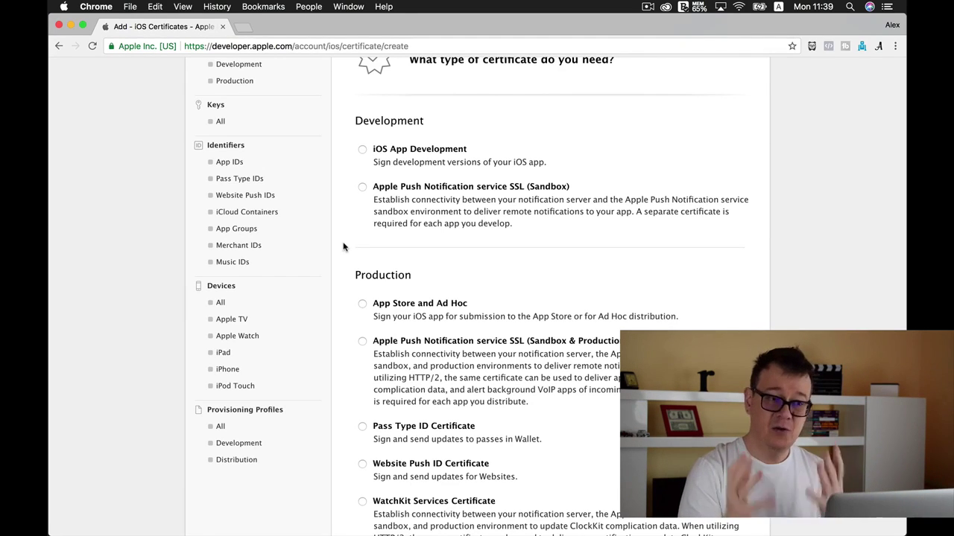
scroll(343, 247, "up", 4)
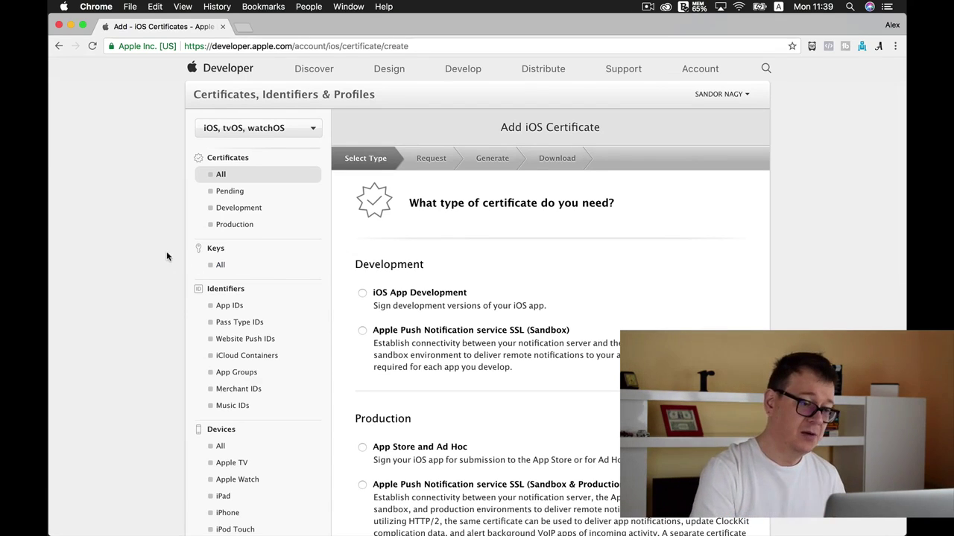
scroll(167, 251, "down", 4)
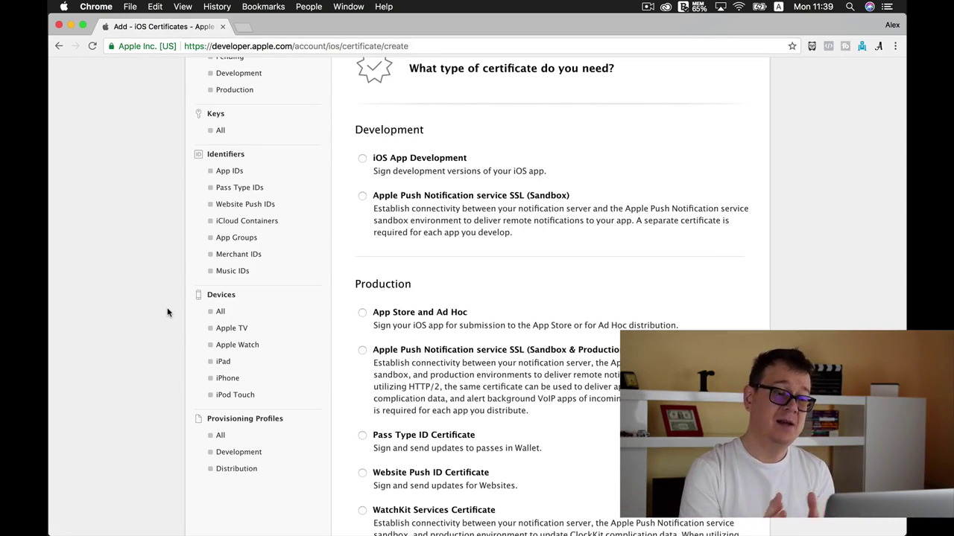
scroll(167, 312, "up", 5)
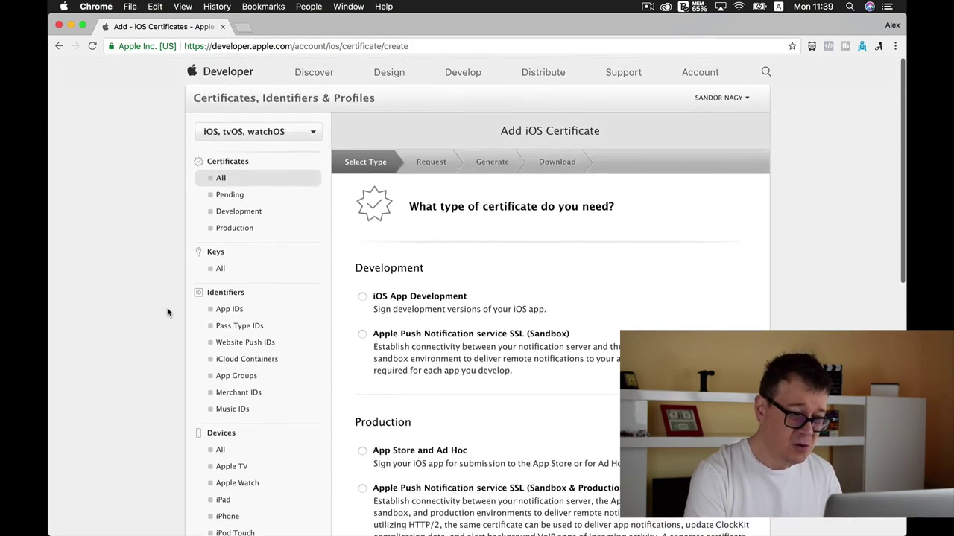